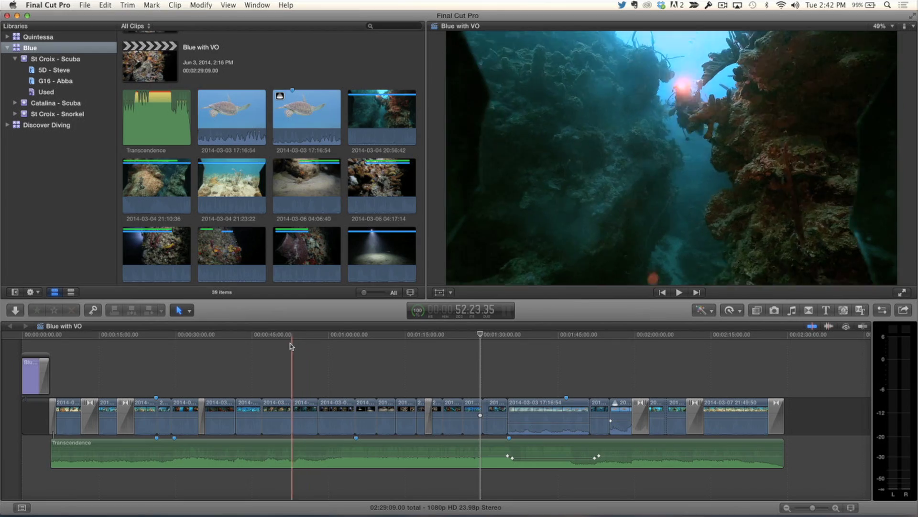
Show the used media ranges on the clips in the Blue library's browser
left_click(262, 349)
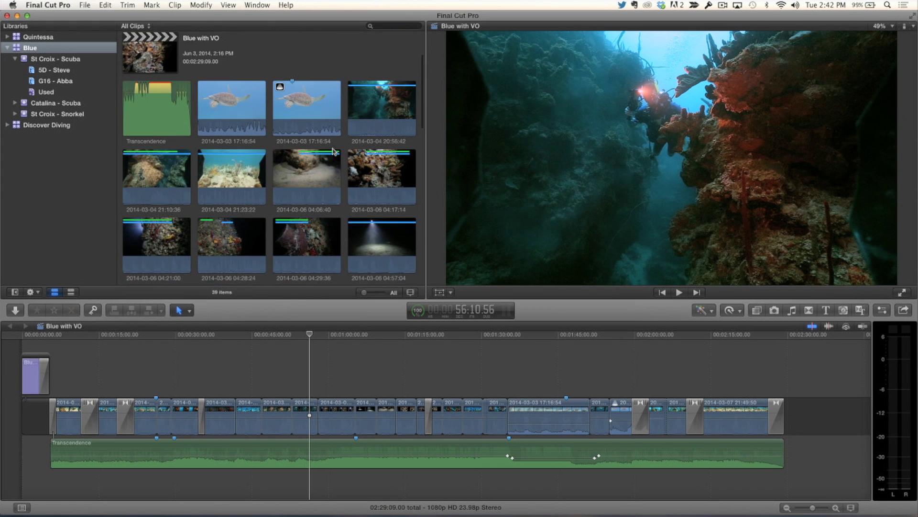
scroll(333, 152, "down", 5)
scroll(333, 152, "up", 5)
scroll(334, 151, "up", 2)
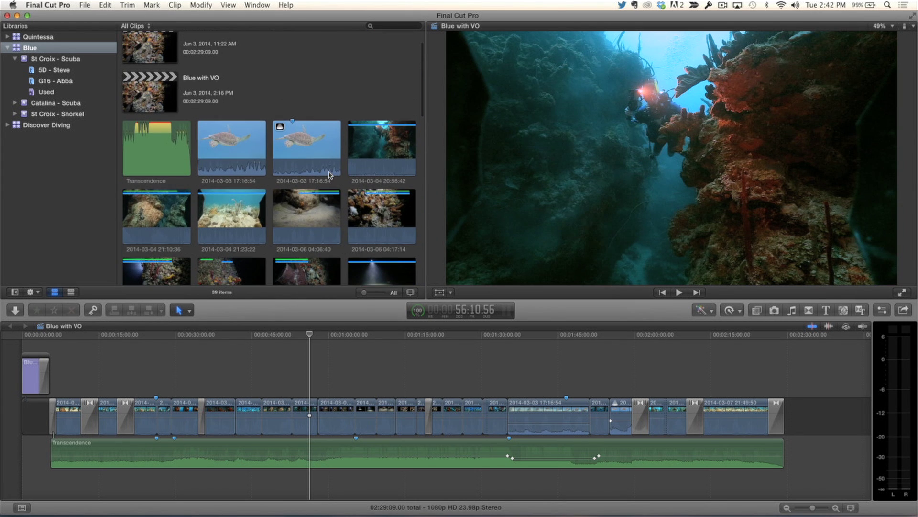
left_click(312, 148)
left_click(228, 6)
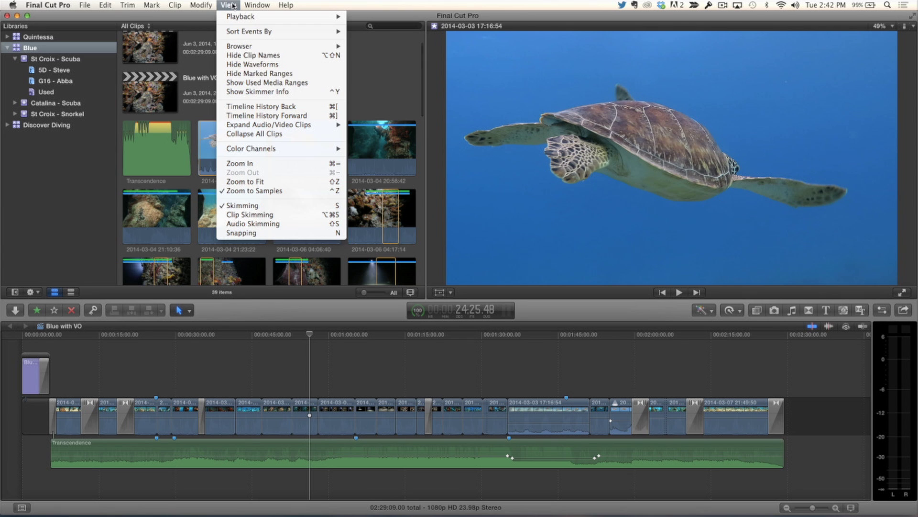
left_click(255, 83)
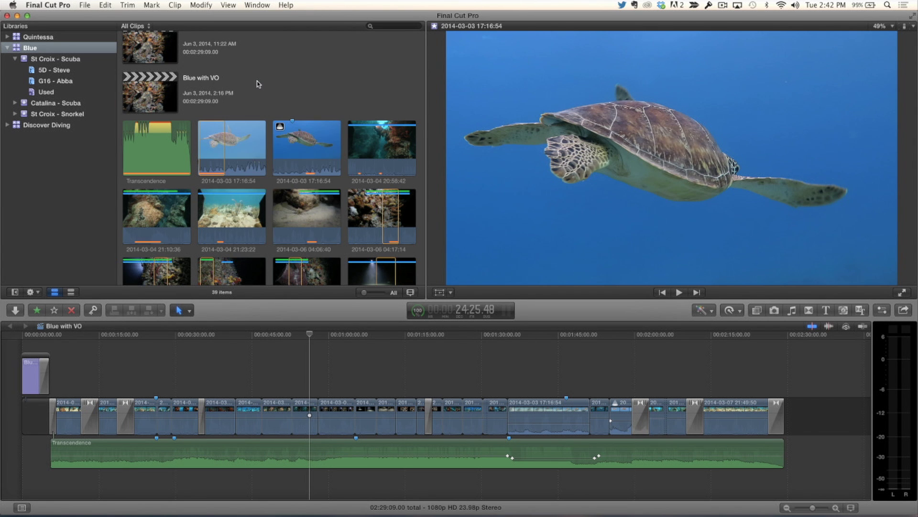
Filter the Blue library's clips to Unused and look through the remaining footage
scroll(263, 86, "down", 3)
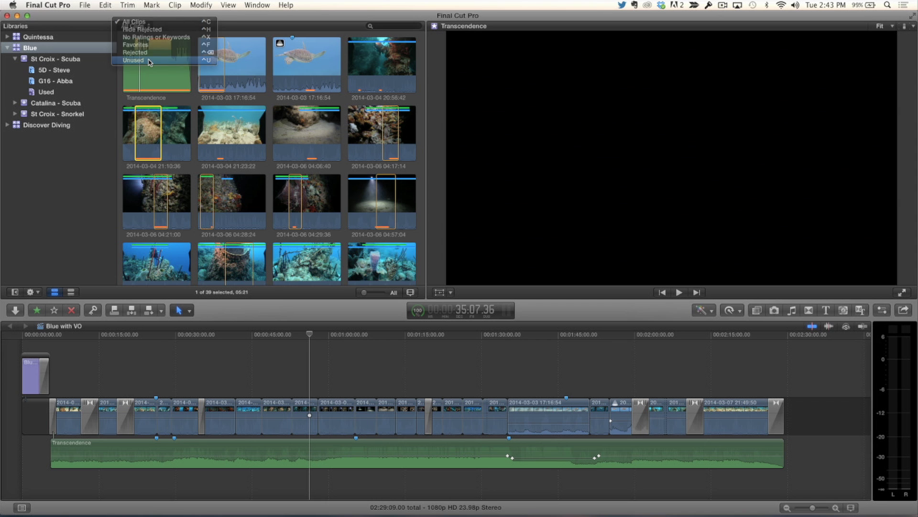
left_click(150, 61)
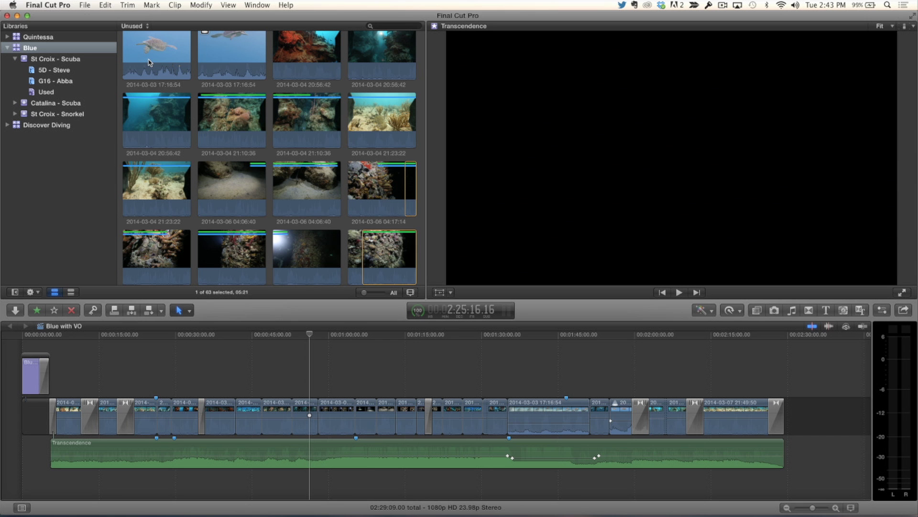
scroll(238, 81, "down", 5)
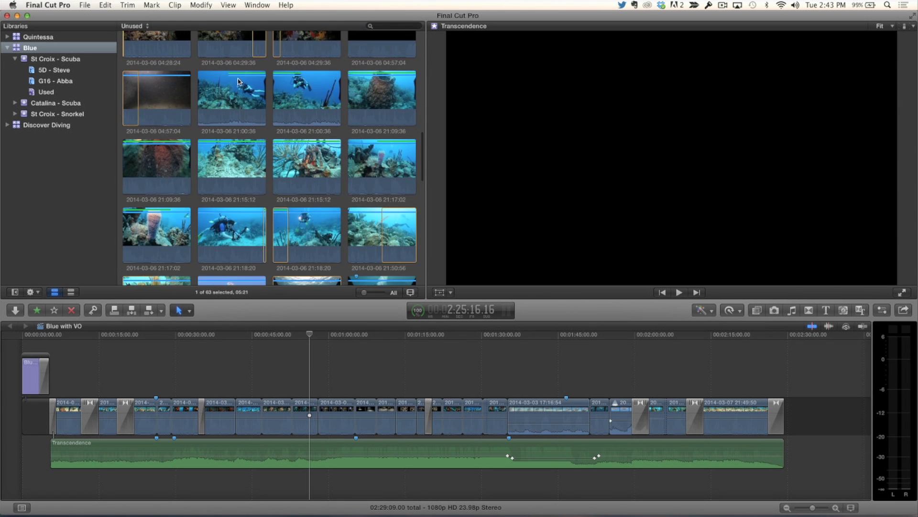
scroll(238, 81, "up", 3)
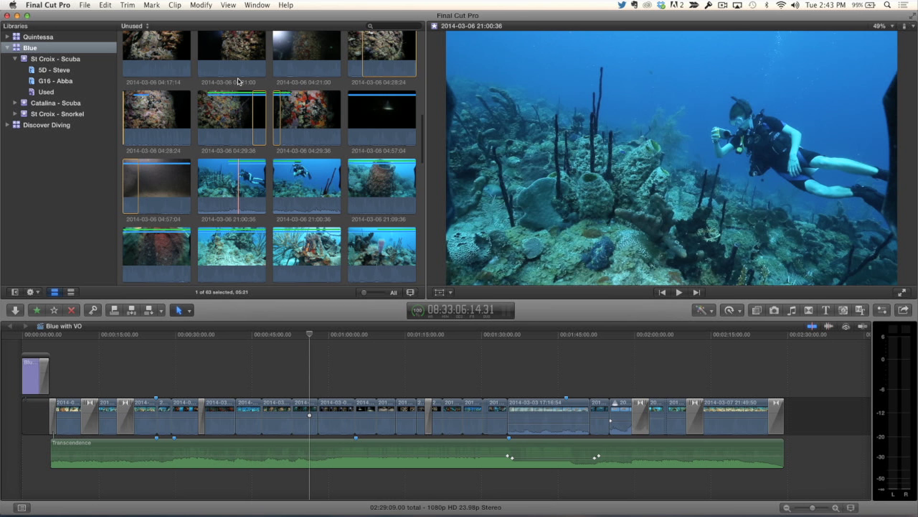
scroll(238, 81, "down", 1)
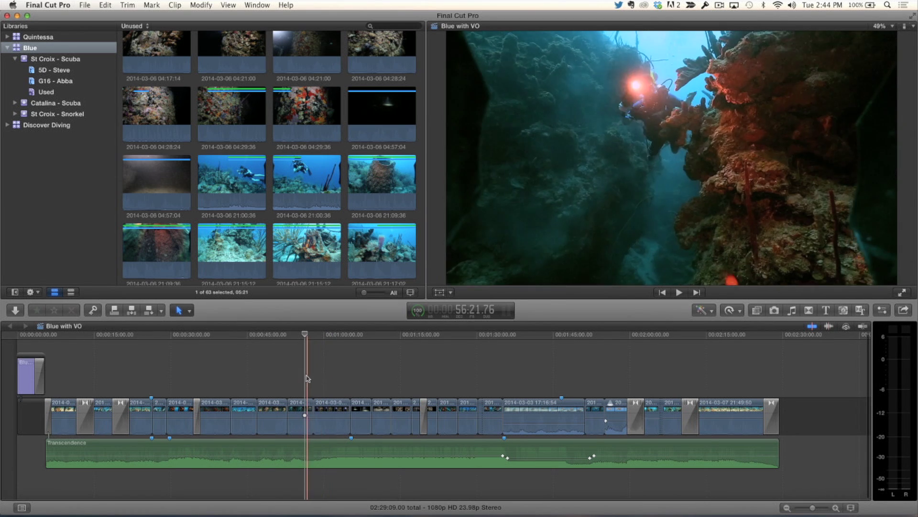
Combine the four adjacent night-dive clips in the timeline into a compound clip named Night Dive in the St Croix - Scuba event
left_click_drag(317, 371, 340, 397)
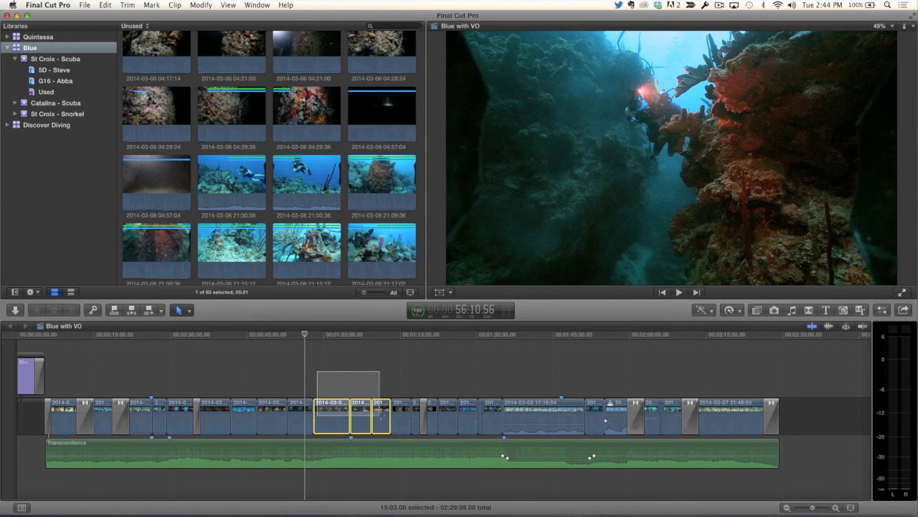
left_click_drag(397, 419, 397, 422)
key("alt+g")
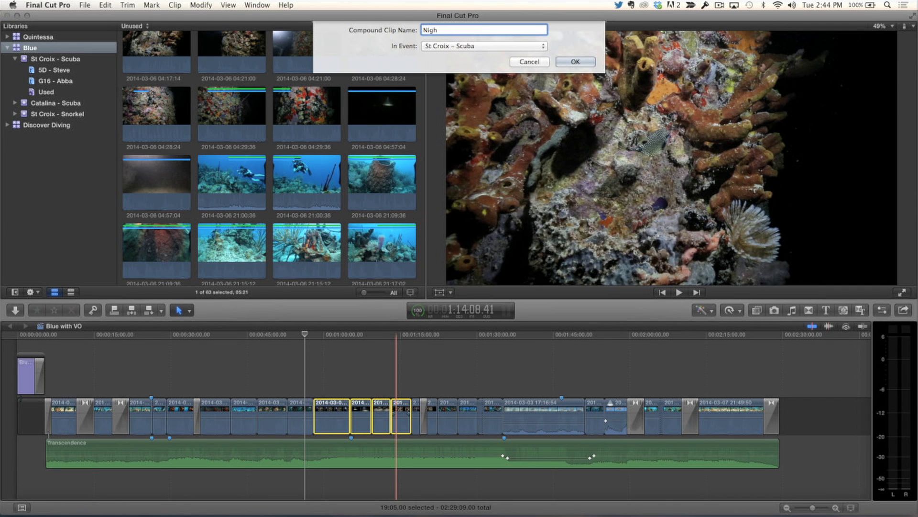
type("Night Dive")
key("Return")
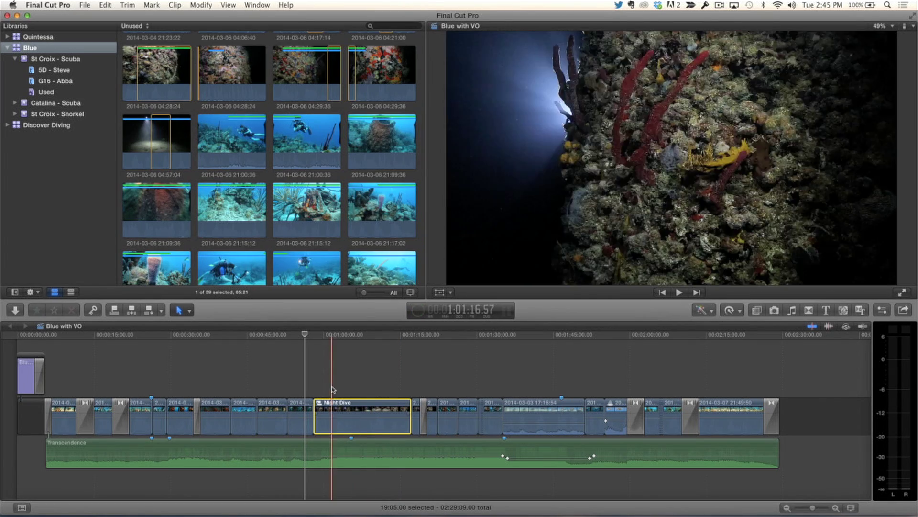
Place the playhead over the Night Dive compound clip in the timeline and reveal the clip in the browser
left_click(376, 335)
mouse_move(376, 342)
left_mouse_down()
mouse_move(343, 340)
mouse_move(362, 341)
left_mouse_up()
key("shift+f")
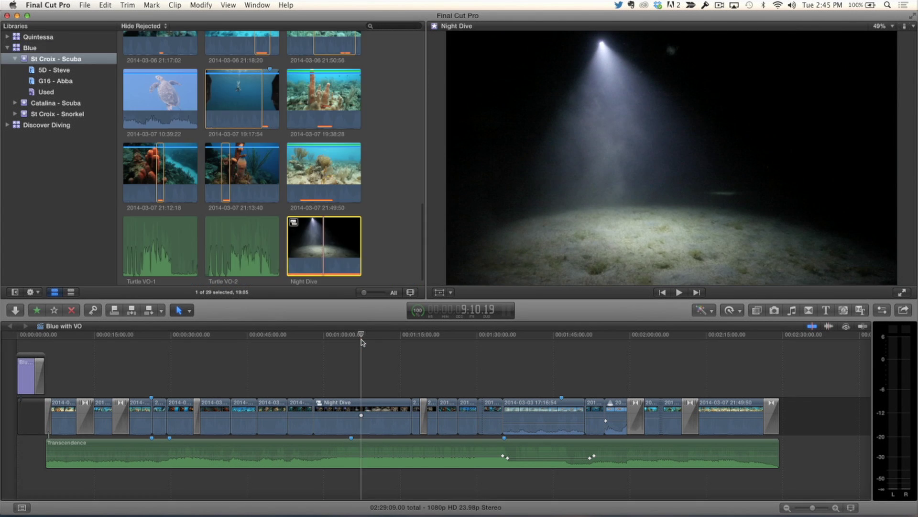
left_click(362, 341)
left_click(372, 246)
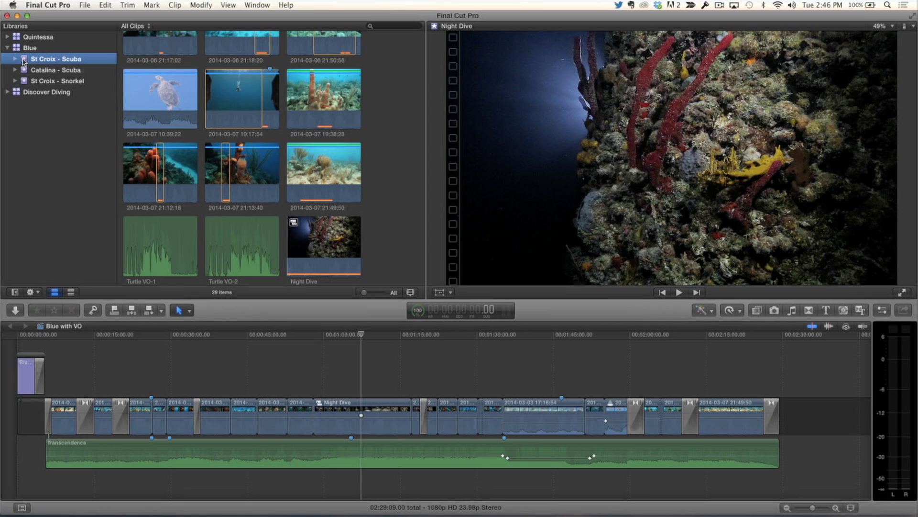
Create a smart collection named Used in the St Croix - Scuba event and open its filter settings
right_click(24, 61)
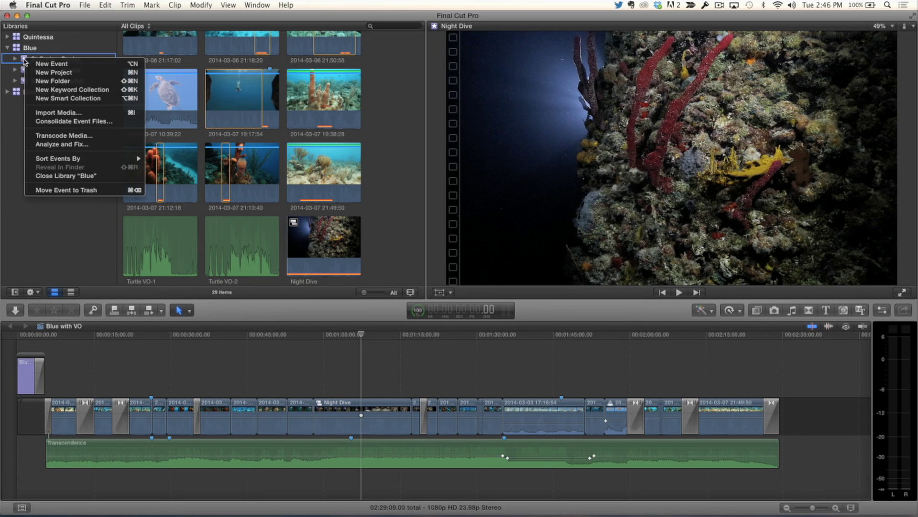
left_click(38, 98)
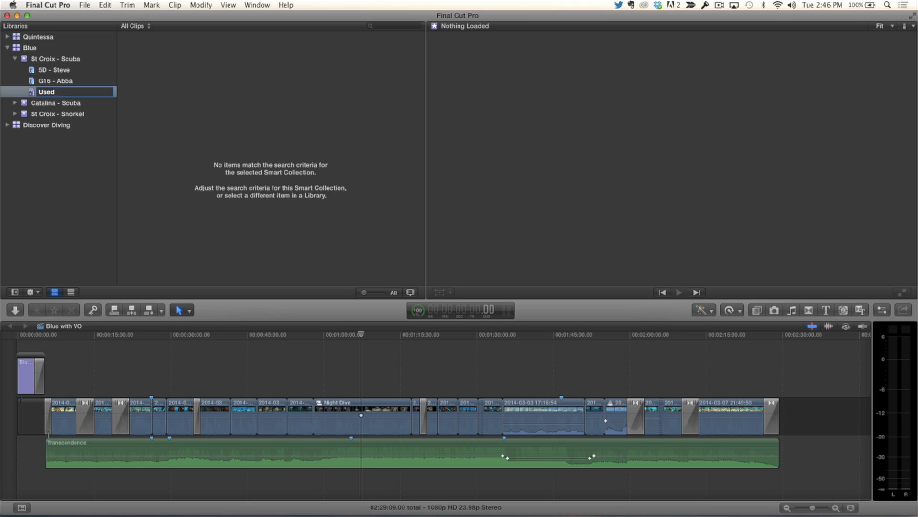
double_click(33, 94)
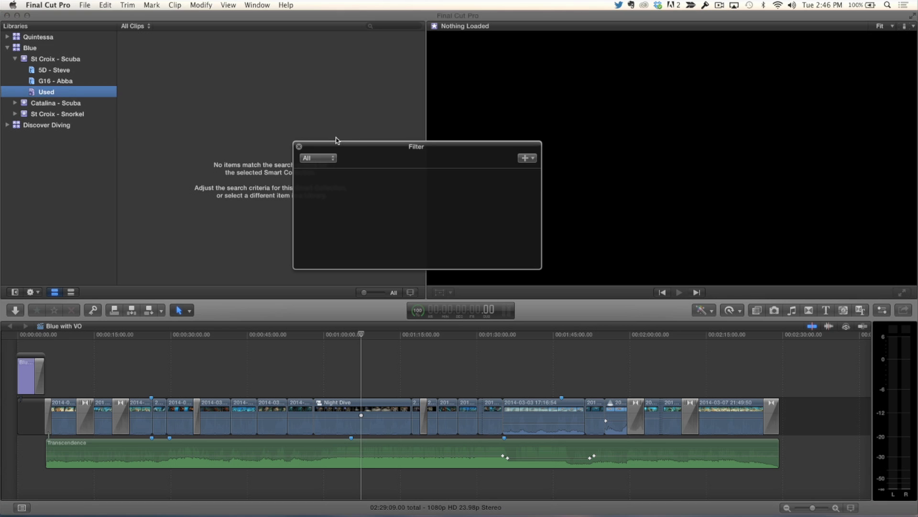
Add a Used Media rule to the Used smart collection's filter
left_click_drag(354, 148, 232, 118)
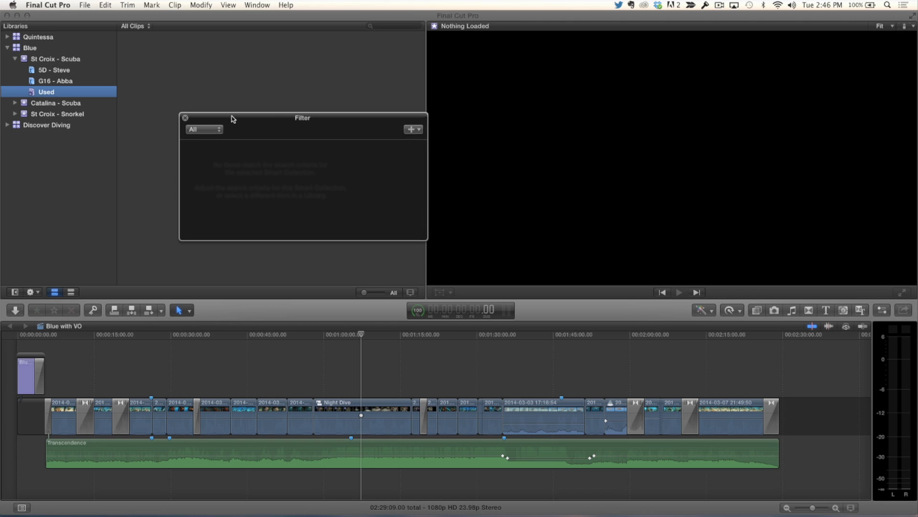
left_click_drag(207, 115, 212, 123)
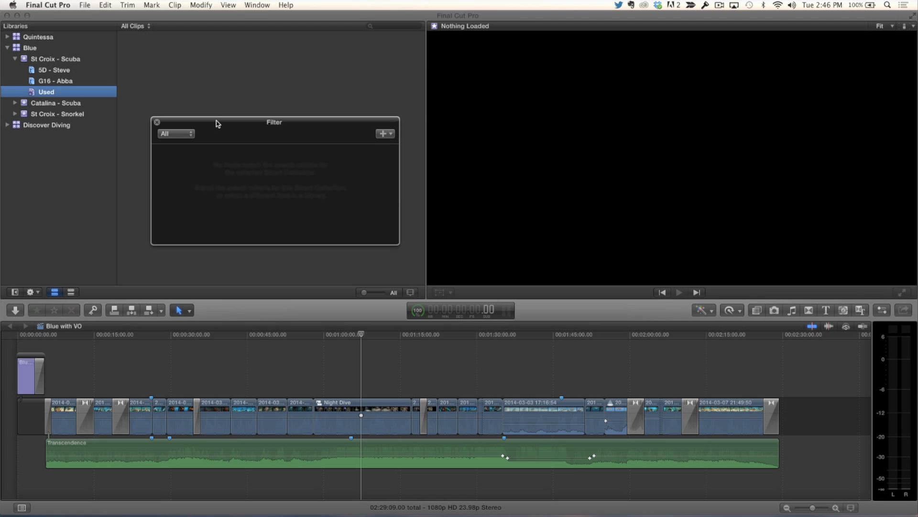
left_click(386, 134)
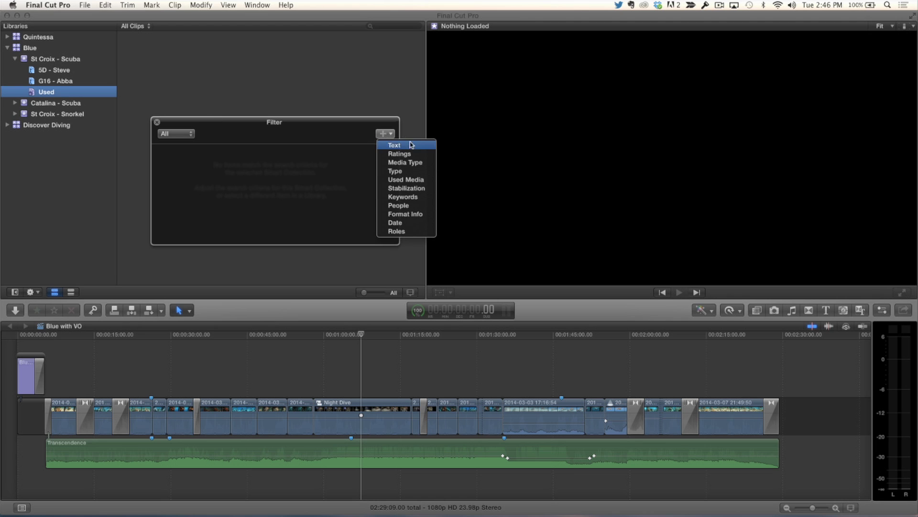
left_click(419, 181)
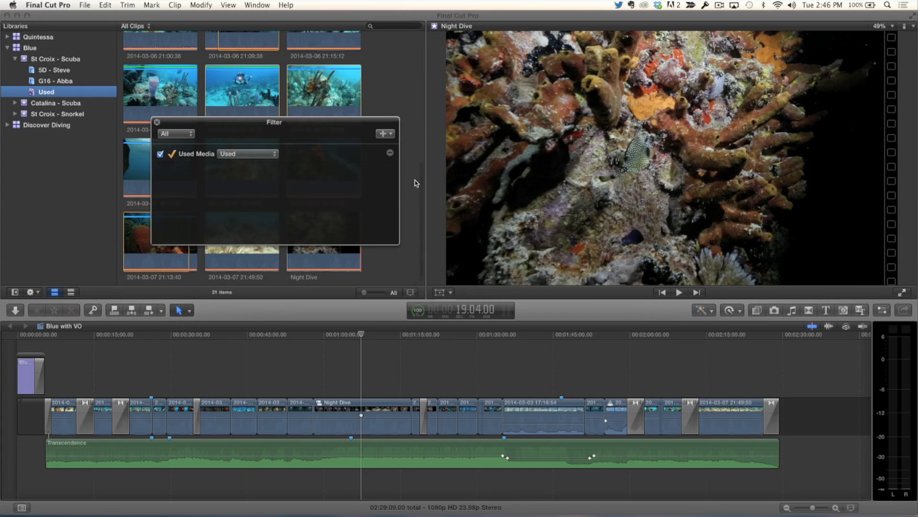
Try the Used Media rule with Unused and set it back to Used
left_click_drag(276, 126, 503, 139)
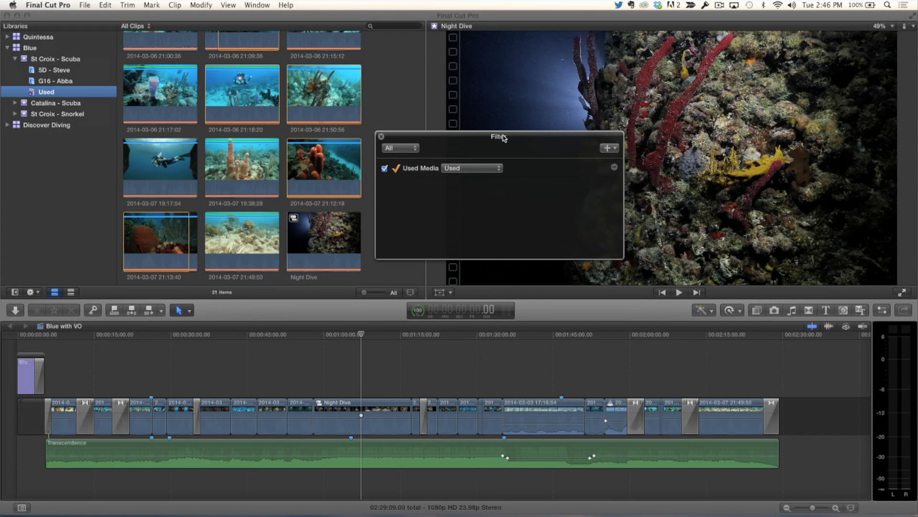
left_click(459, 168)
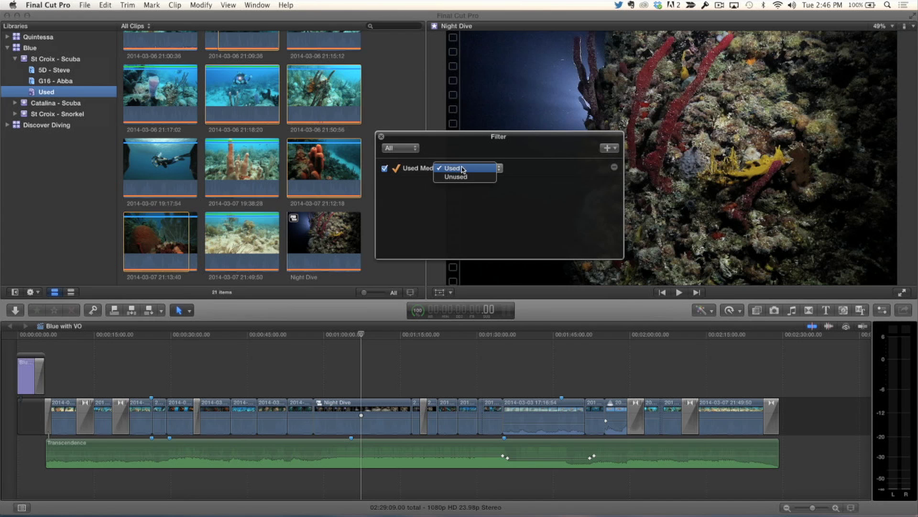
left_click(460, 169)
left_click(461, 170)
left_click(463, 179)
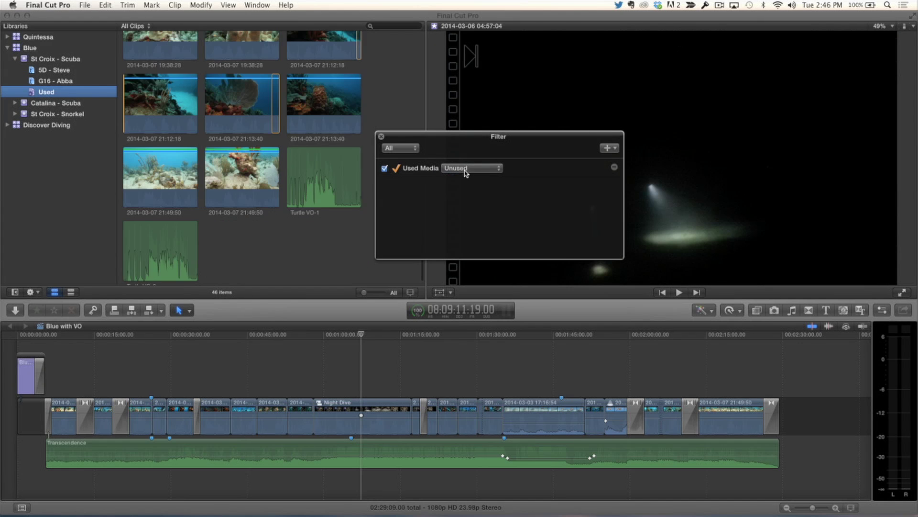
left_click(464, 171)
left_click(464, 160)
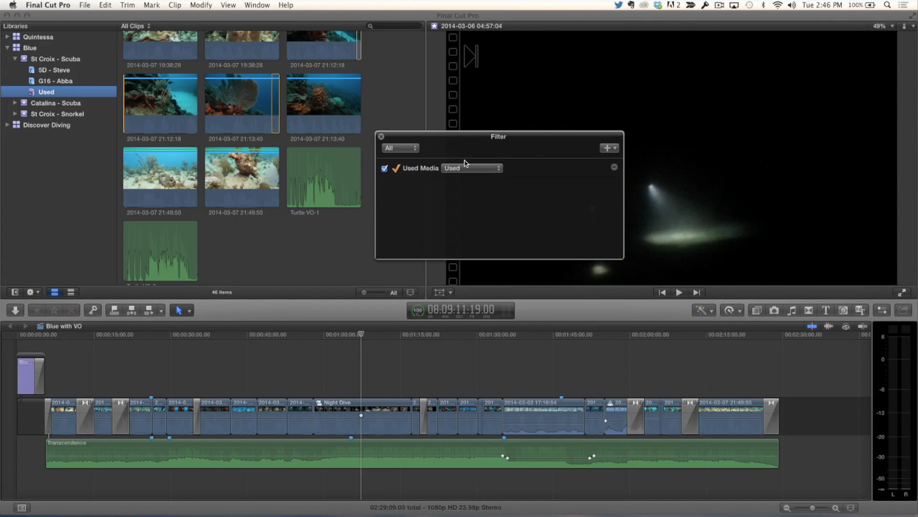
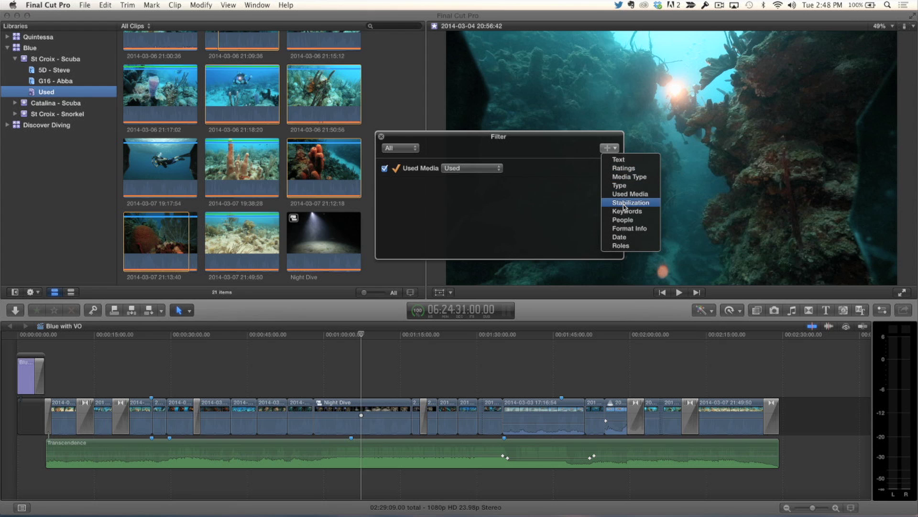
Add a Keywords rule that includes only G16 - Abba and set the Used Media rule to Unused
left_click(624, 213)
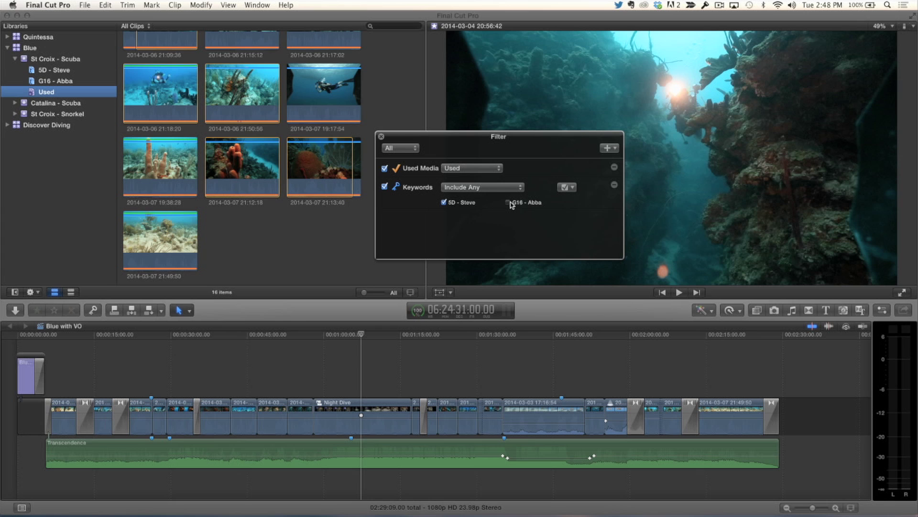
left_click(443, 202)
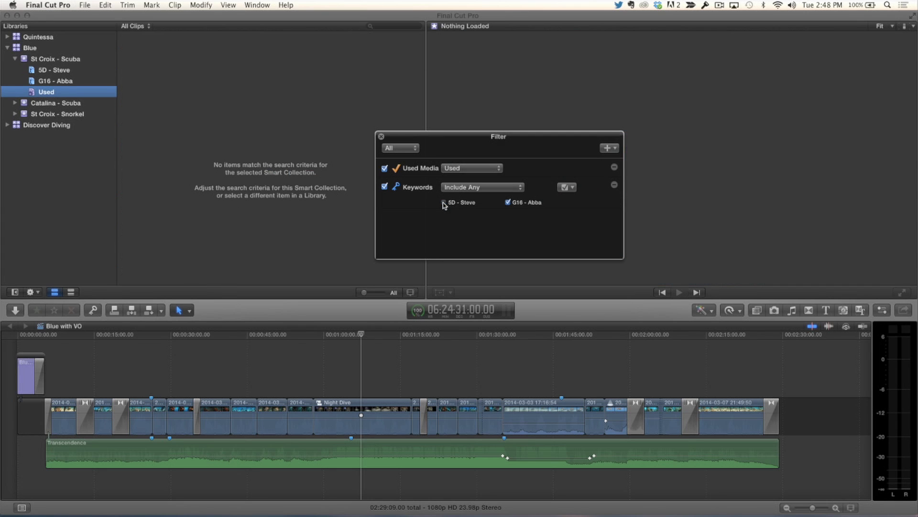
left_click(132, 26)
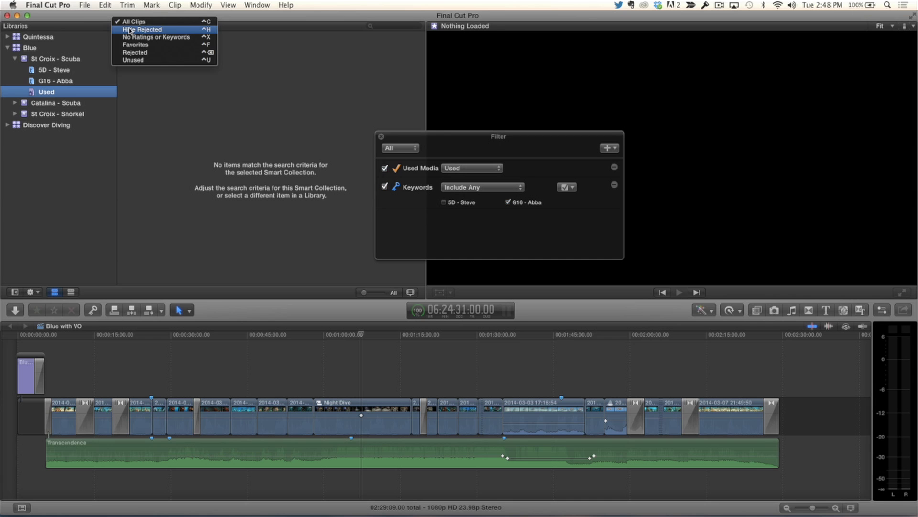
left_click(128, 22)
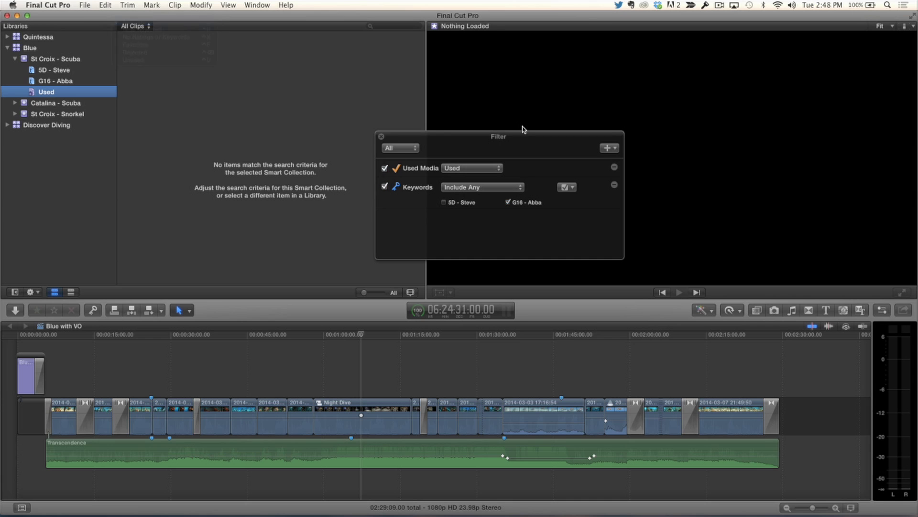
left_click(459, 168)
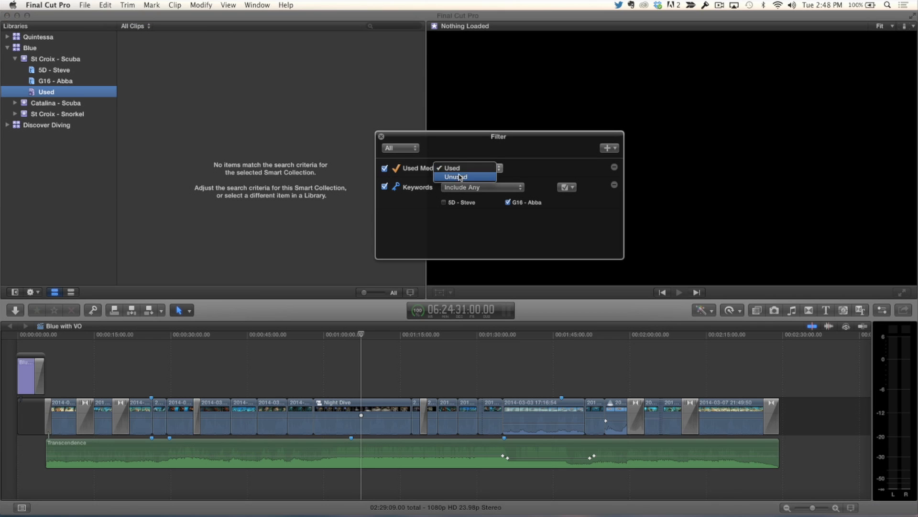
left_click(461, 179)
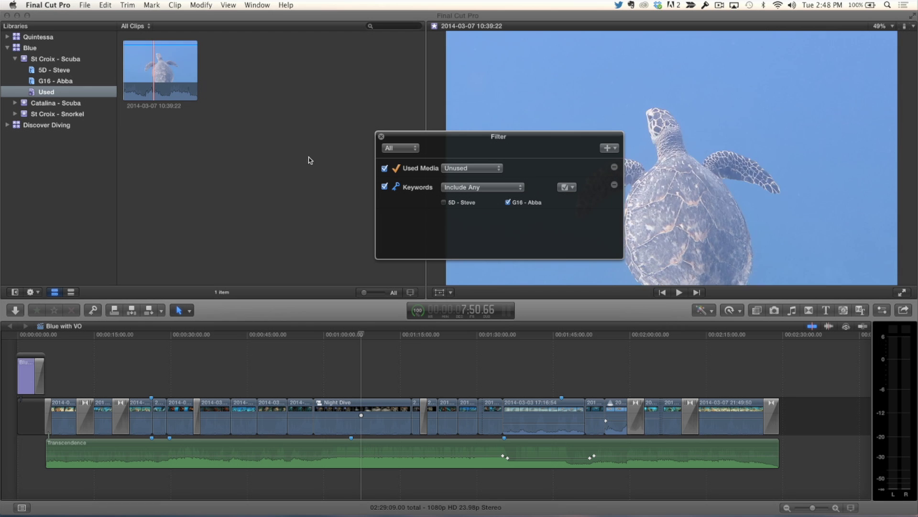
Set the Used Media rule to Used and include only the 5D - Steve keyword
left_click(453, 170)
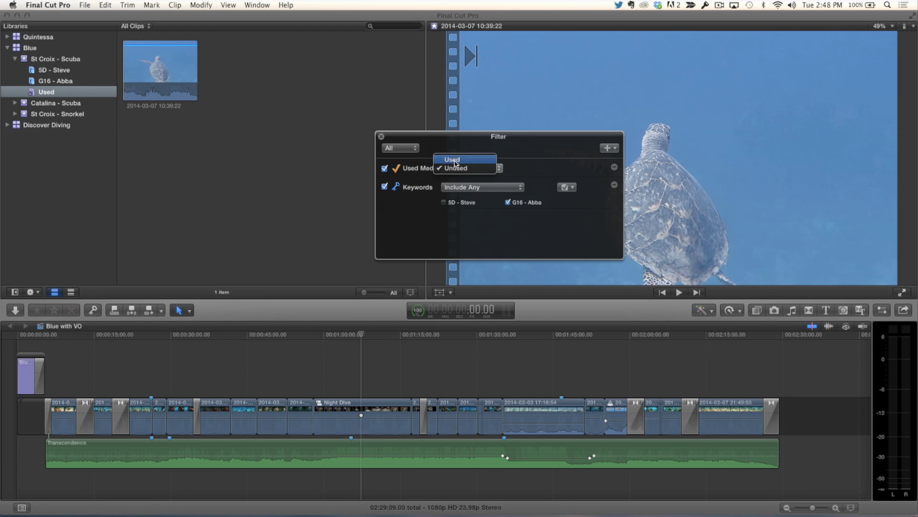
left_click(453, 160)
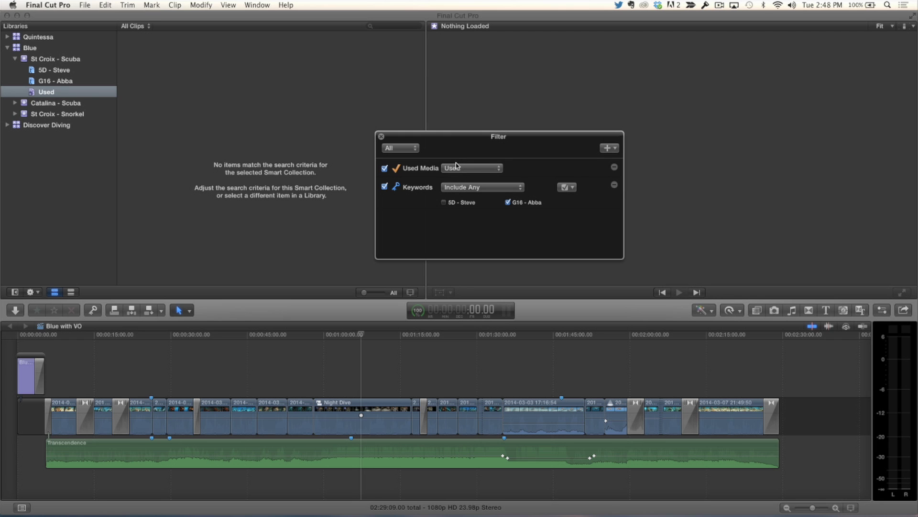
left_click(444, 204)
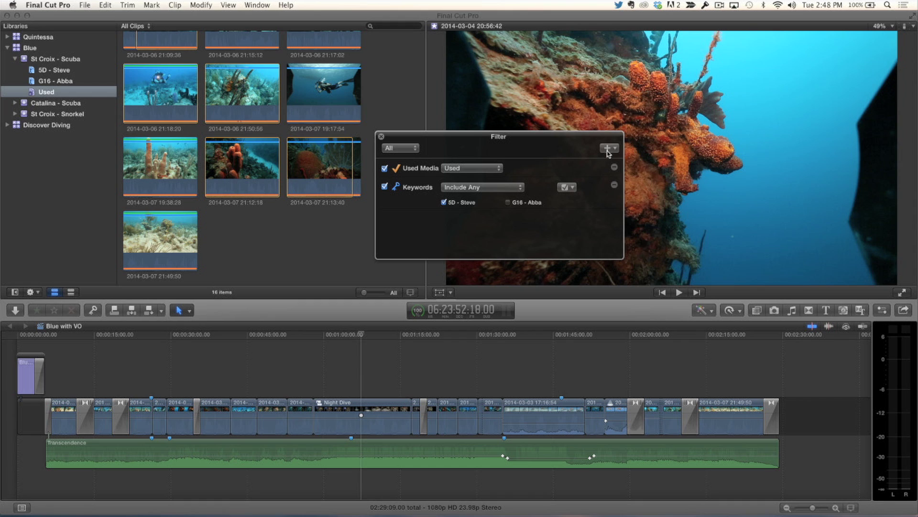
Add a Type rule set to Is Compound to the Used smart collection's filter and turn off its Keywords rule
left_click(610, 148)
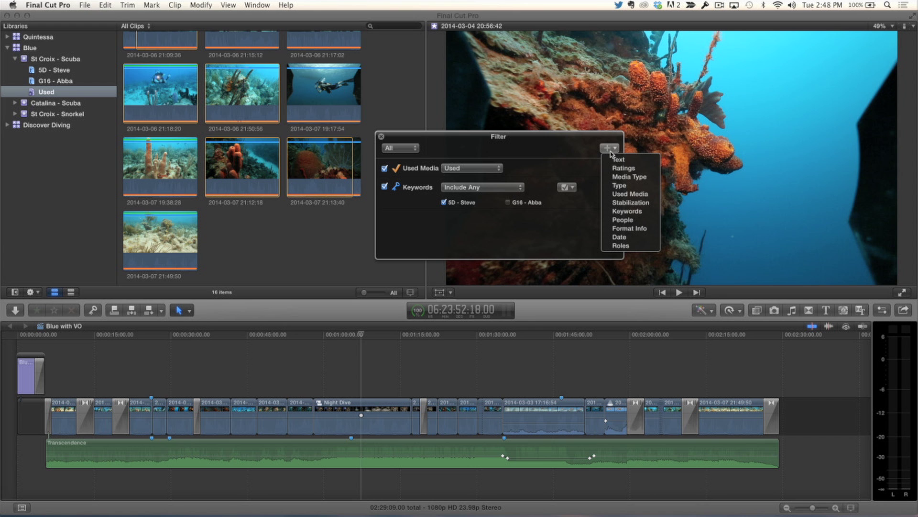
left_click(620, 185)
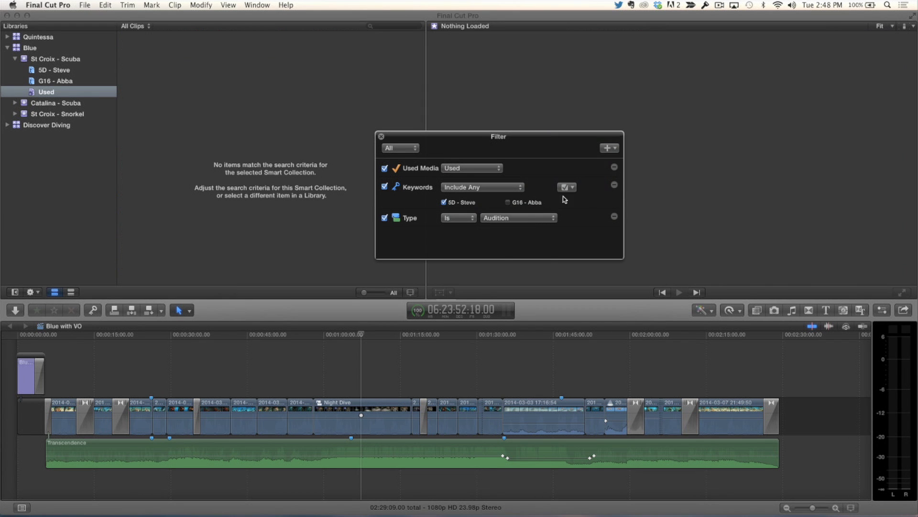
left_click(522, 219)
left_click(518, 234)
left_click(384, 186)
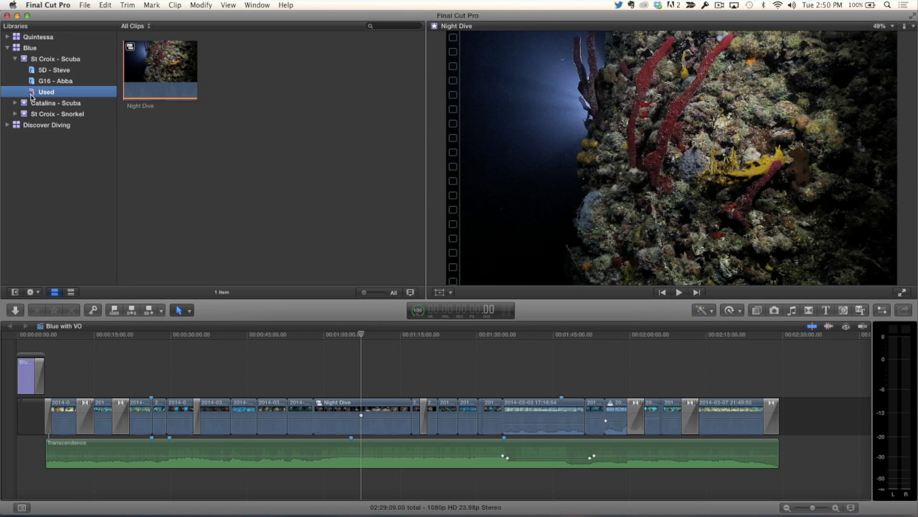
Duplicate the Used smart collection and rename the copy Unused
key("super+d")
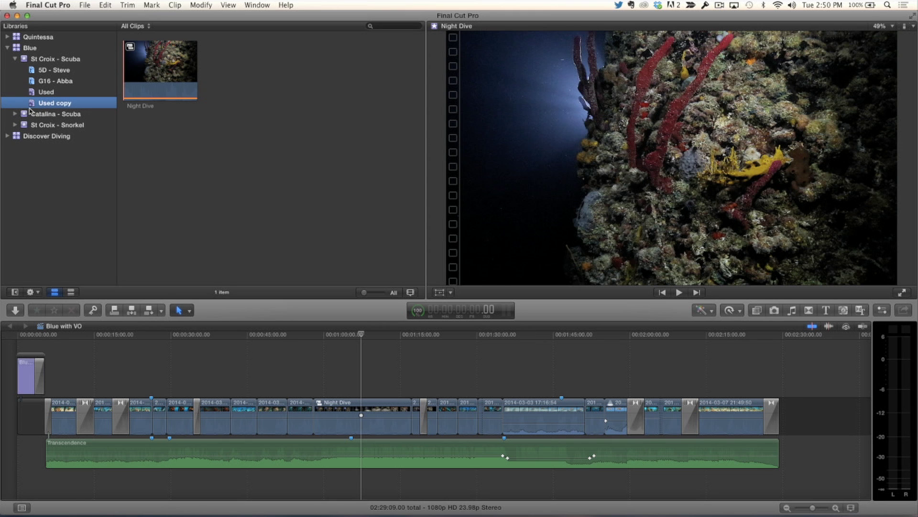
left_click(55, 104)
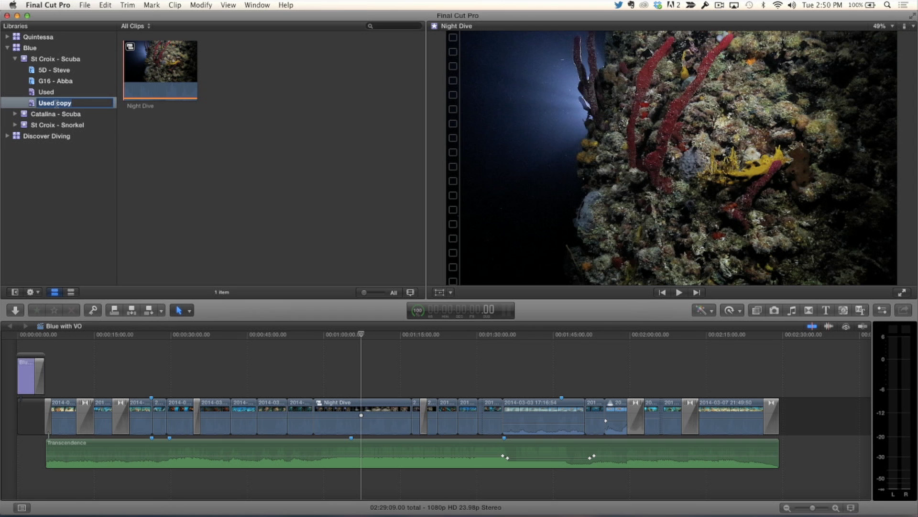
type("Unused")
key("Return")
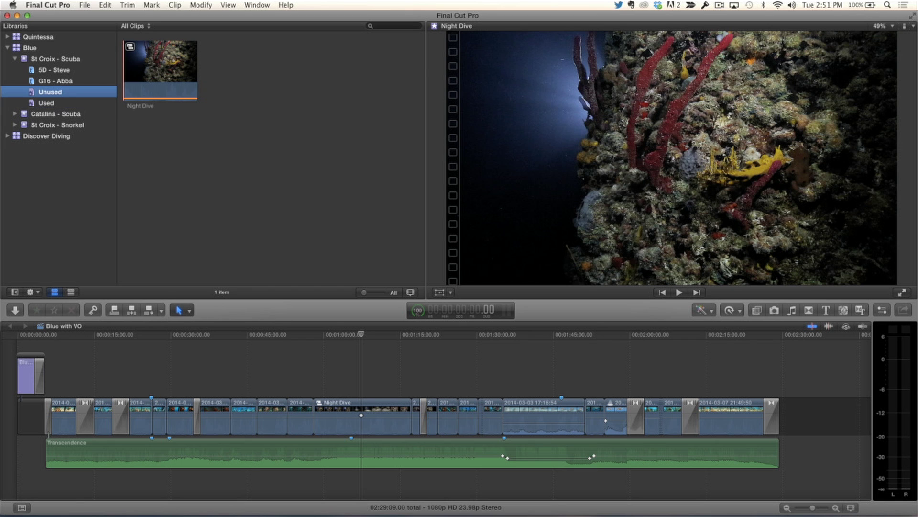
In the Unused smart collection's filter, set Used Media to Unused, turn off the Type rule and turn on the Keywords rule
double_click(32, 94)
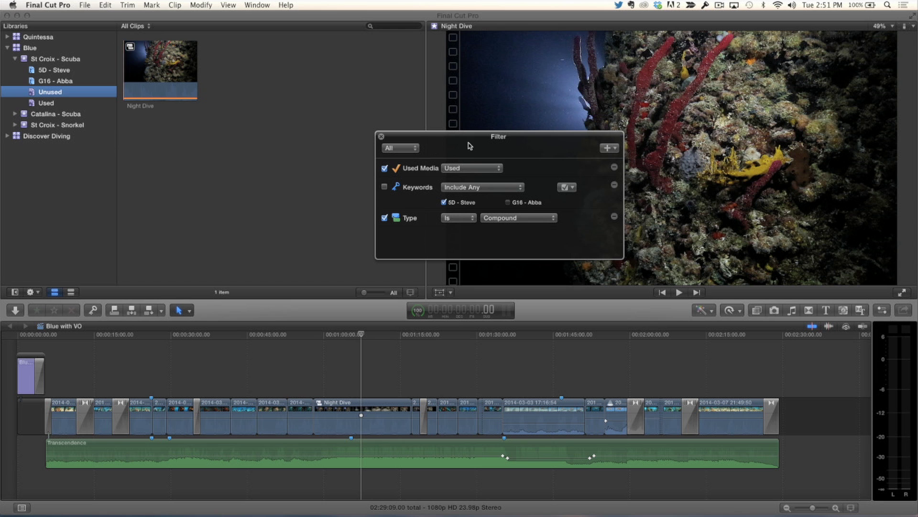
left_click(470, 167)
left_click(470, 177)
left_click(384, 218)
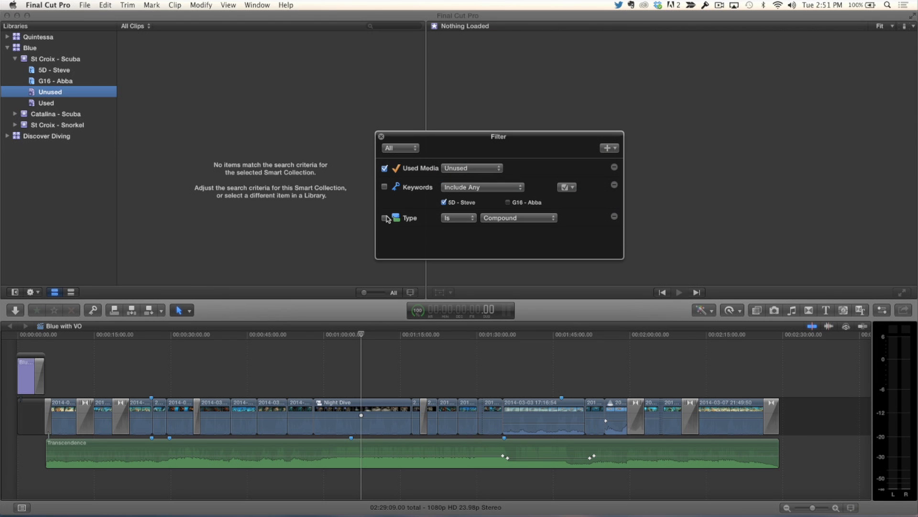
left_click(384, 187)
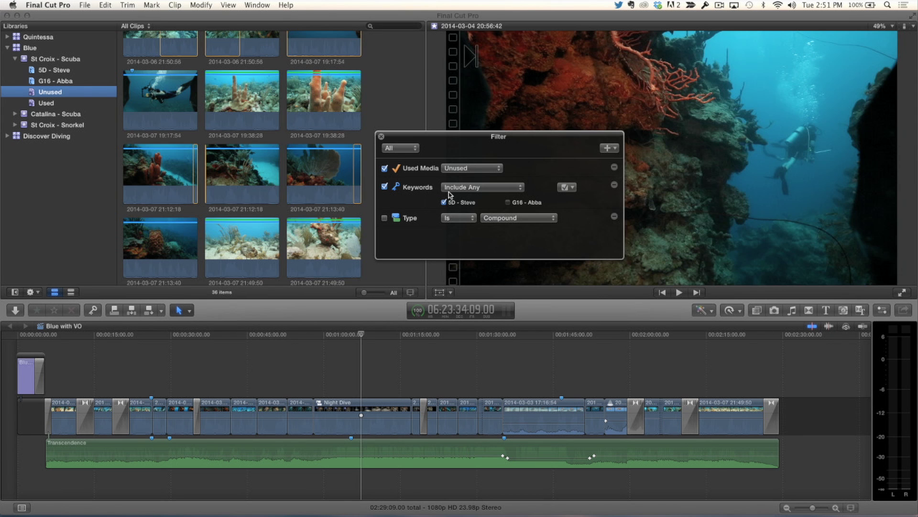
left_click(381, 136)
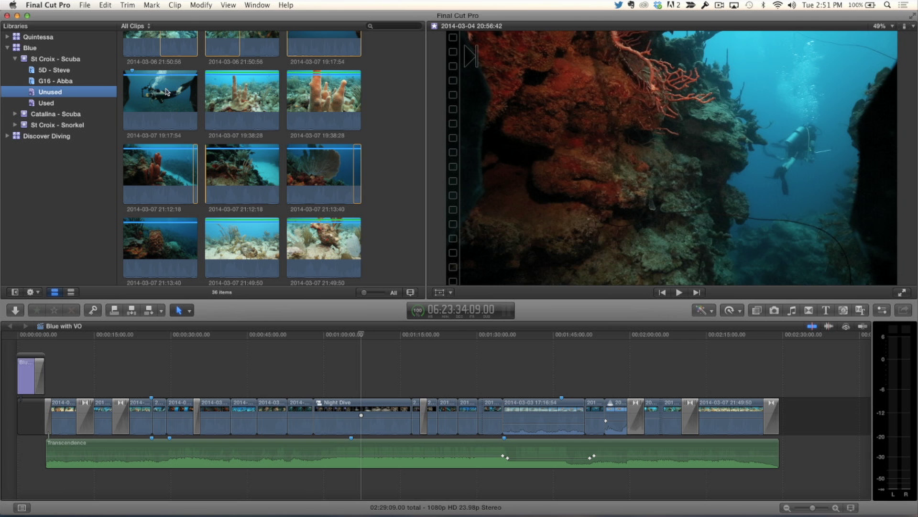
View the clips in the Used smart collection and return to the Unused one
left_click(47, 104)
left_click(48, 93)
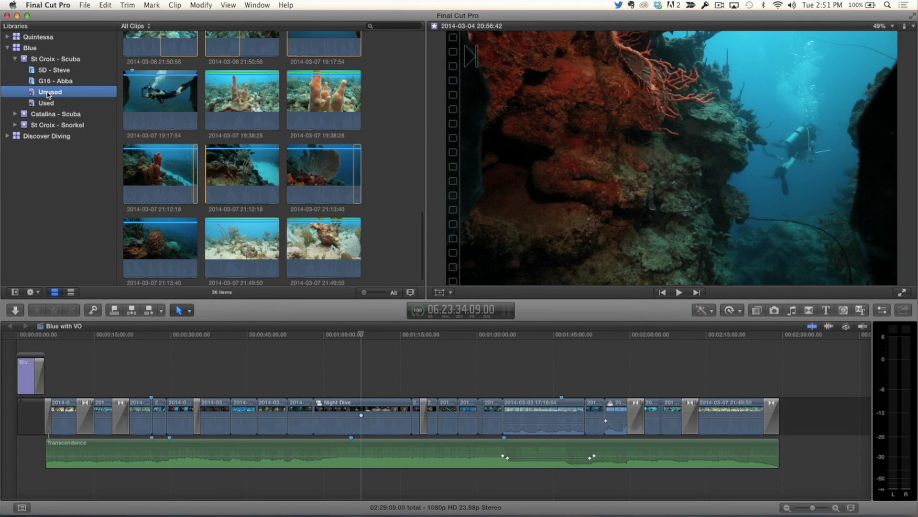